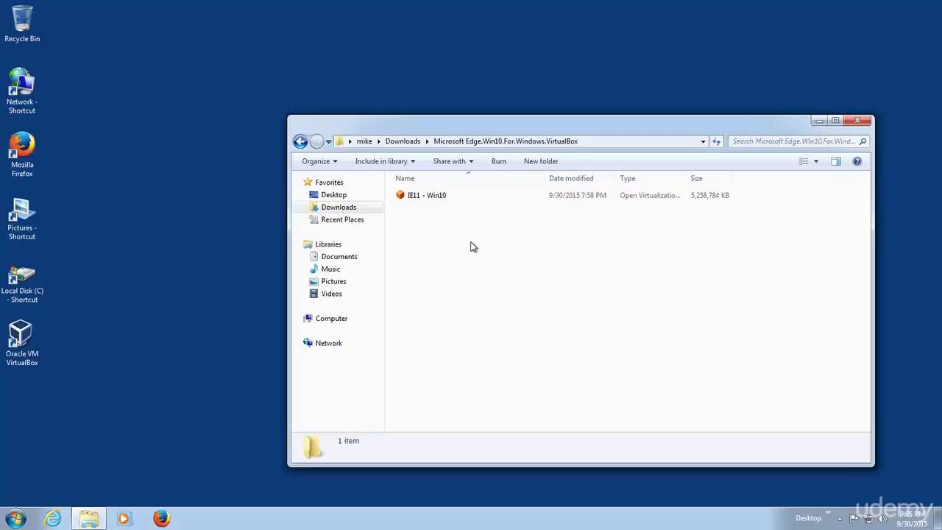
# Open the IE11 - Win10 archive from the Microsoft Edge.Win10.For.Windows.VirtualBox folder to start its import into VirtualBox.
pyautogui.click(818, 122)
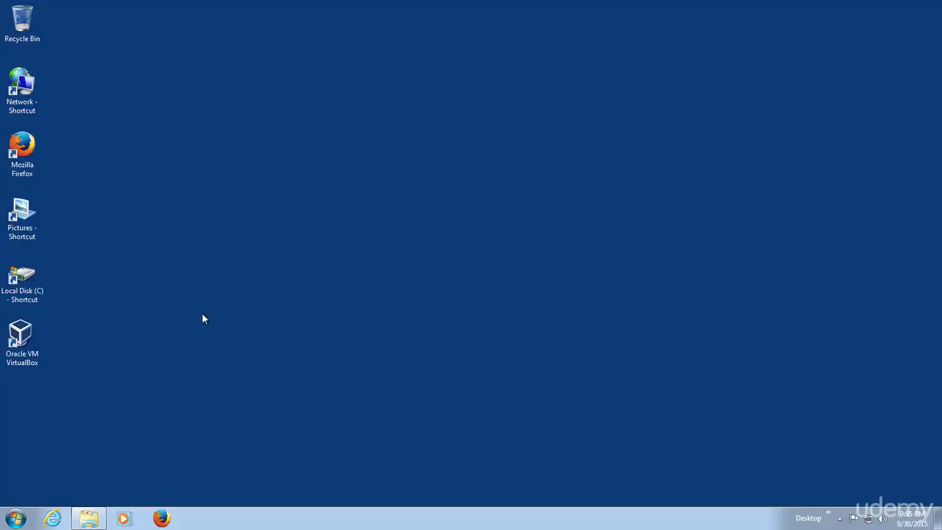
pyautogui.click(88, 518)
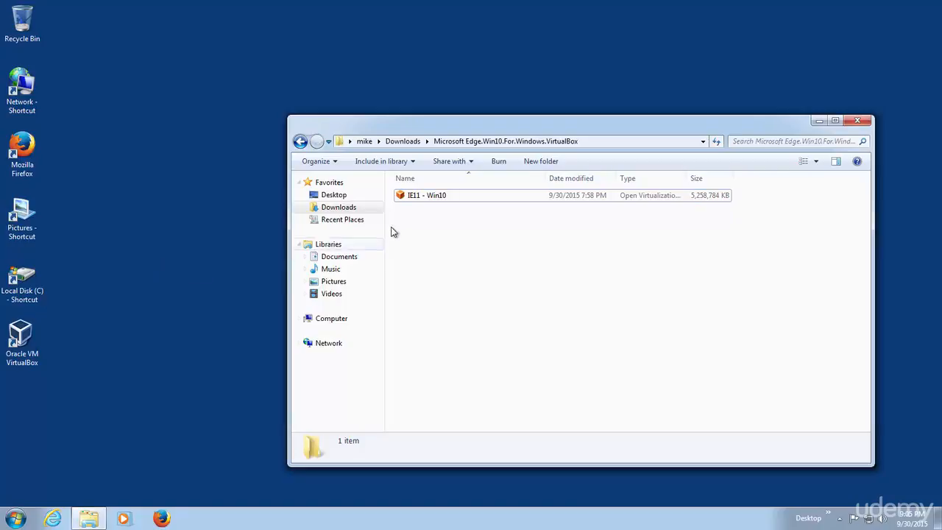
pyautogui.doubleClick(434, 196)
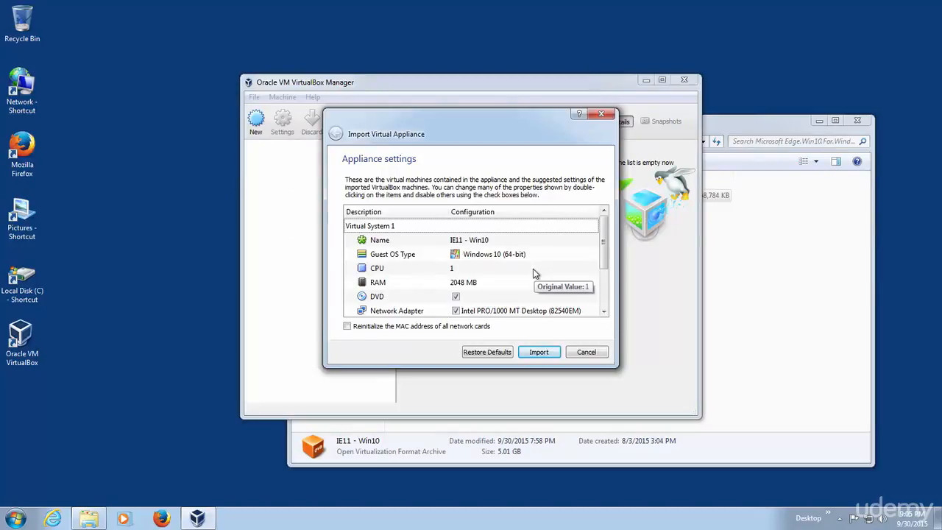
# Widen the Type column in the folder window to show the archive's full file type, and return to the appliance import dialog.
pyautogui.click(741, 127)
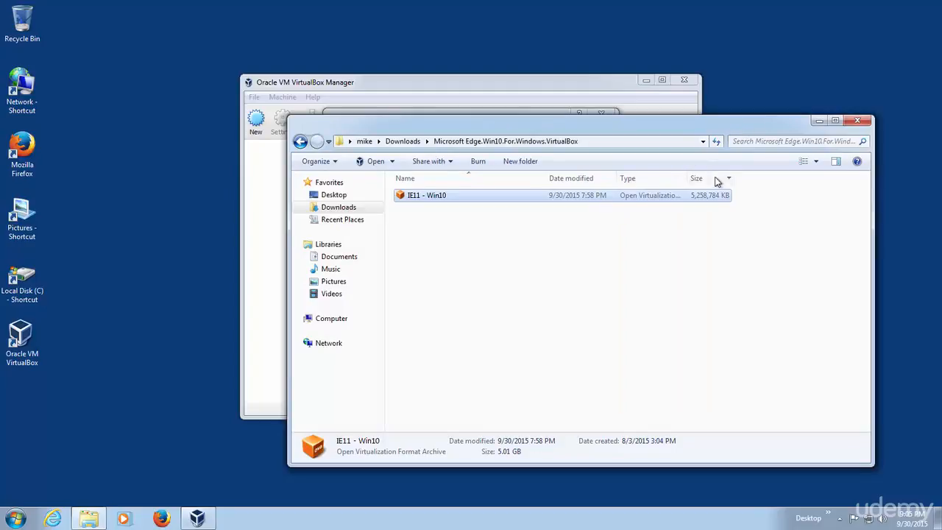
pyautogui.moveTo(688, 178); pyautogui.dragTo(744, 179)
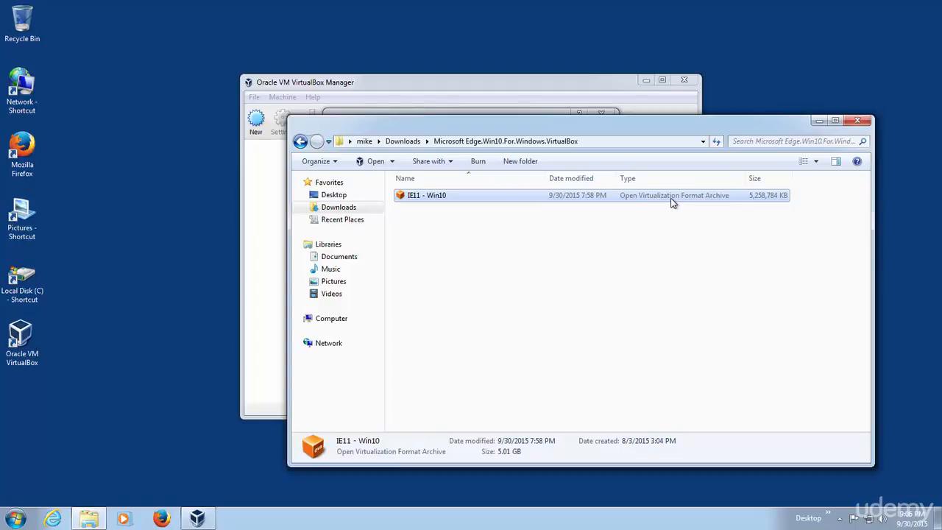
pyautogui.click(481, 111)
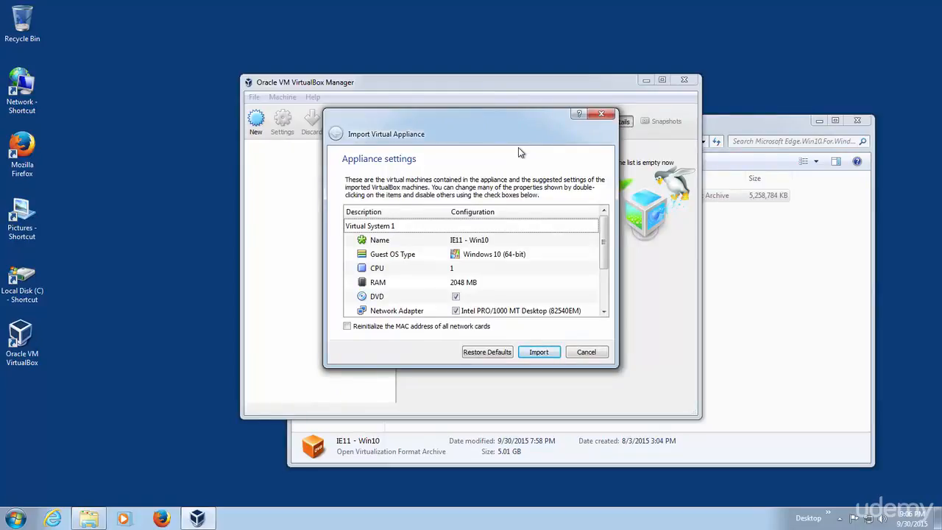
# Review the appliance settings of the import, from the machine name and guest OS down to the virtual disk image.
pyautogui.click(730, 128)
pyautogui.click(604, 310)
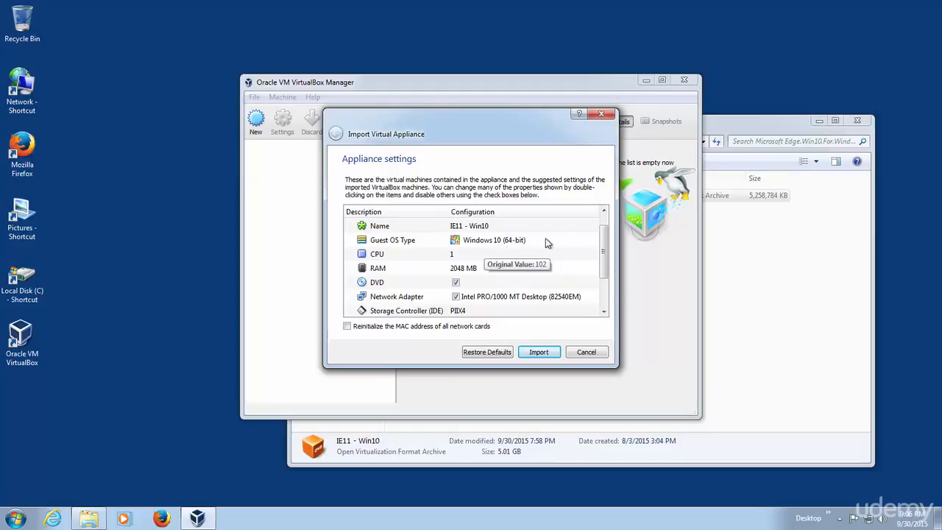
pyautogui.click(604, 312)
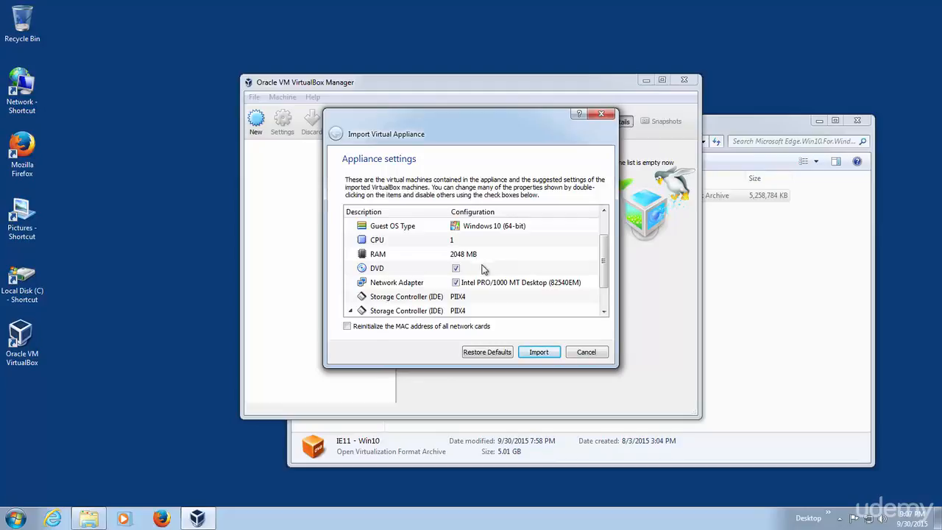
pyautogui.click(604, 312)
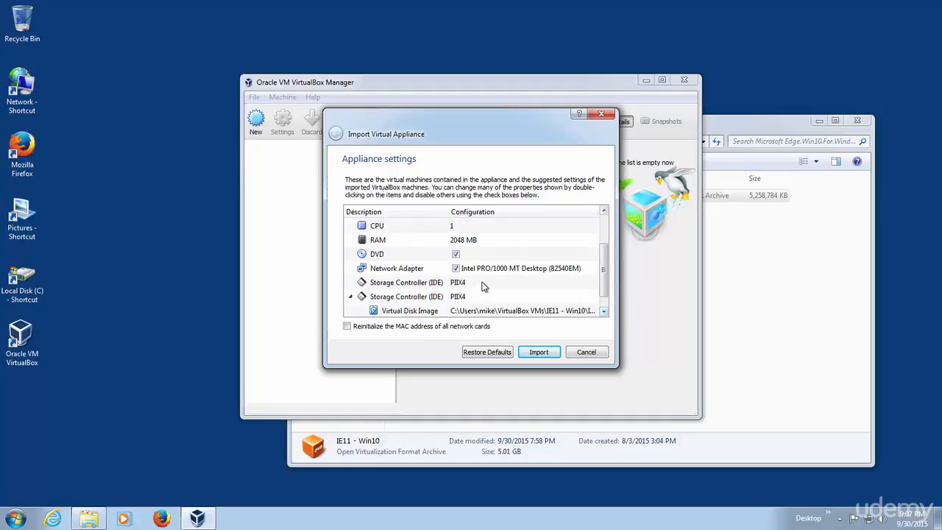
pyautogui.click(604, 313)
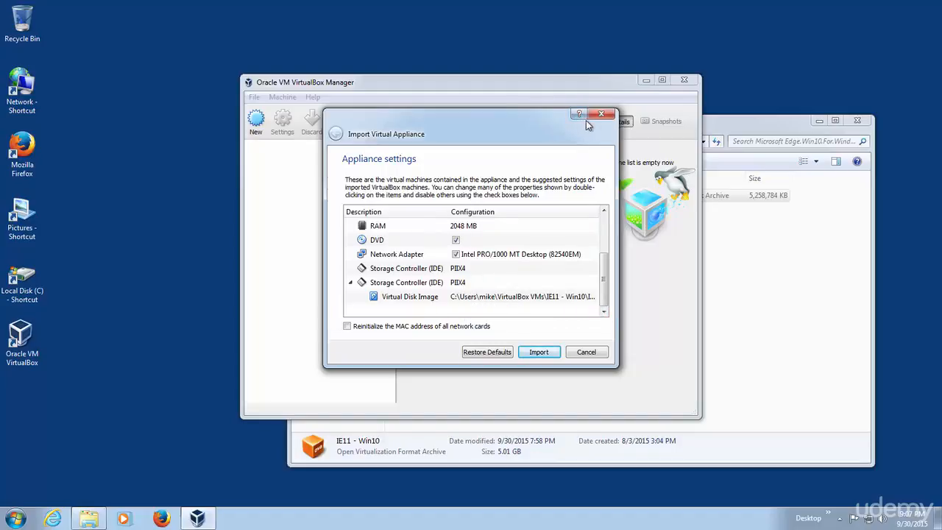
# Import the IE11 - Win10 virtual appliance with its suggested settings.
pyautogui.moveTo(508, 128); pyautogui.dragTo(443, 279)
pyautogui.click(740, 123)
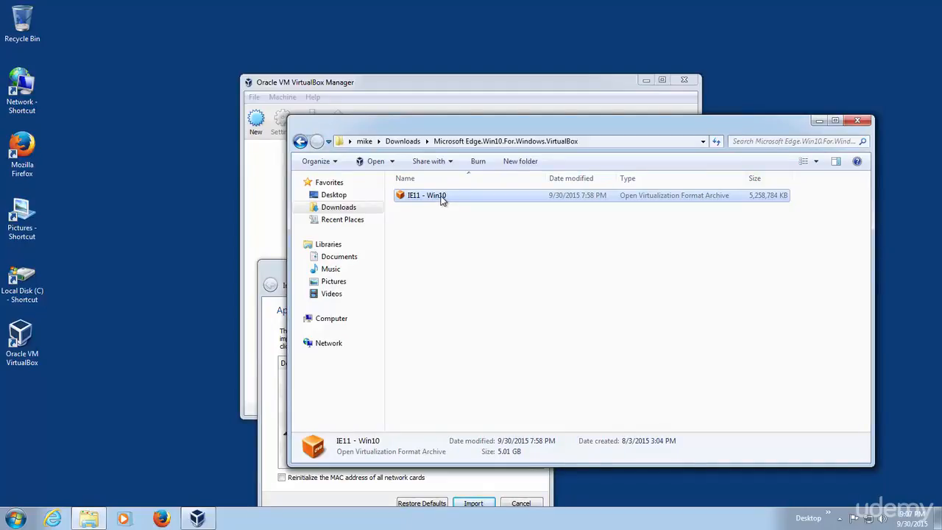
pyautogui.click(272, 269)
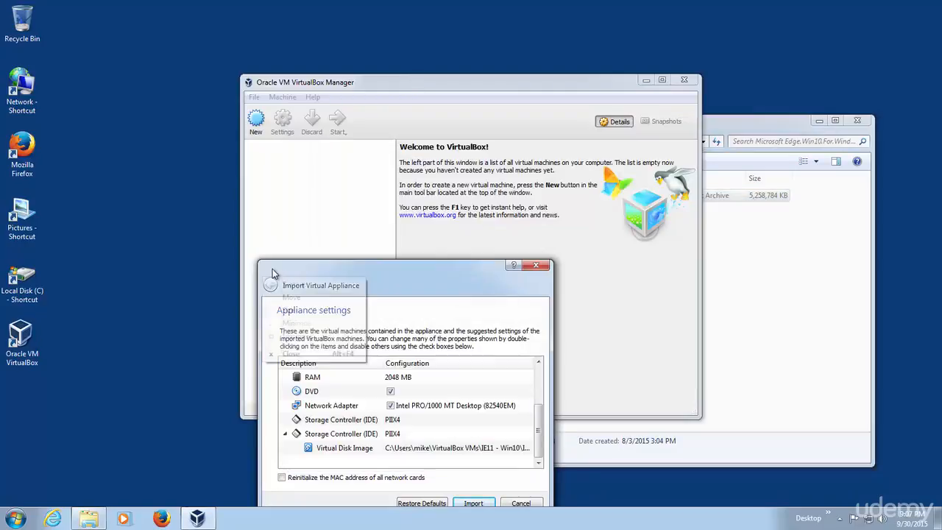
pyautogui.moveTo(397, 266); pyautogui.dragTo(486, 114)
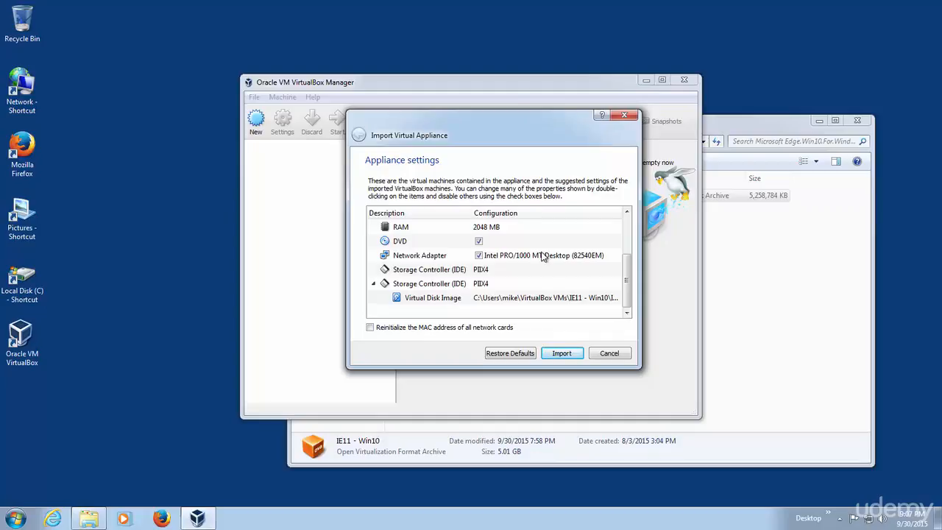
pyautogui.click(566, 358)
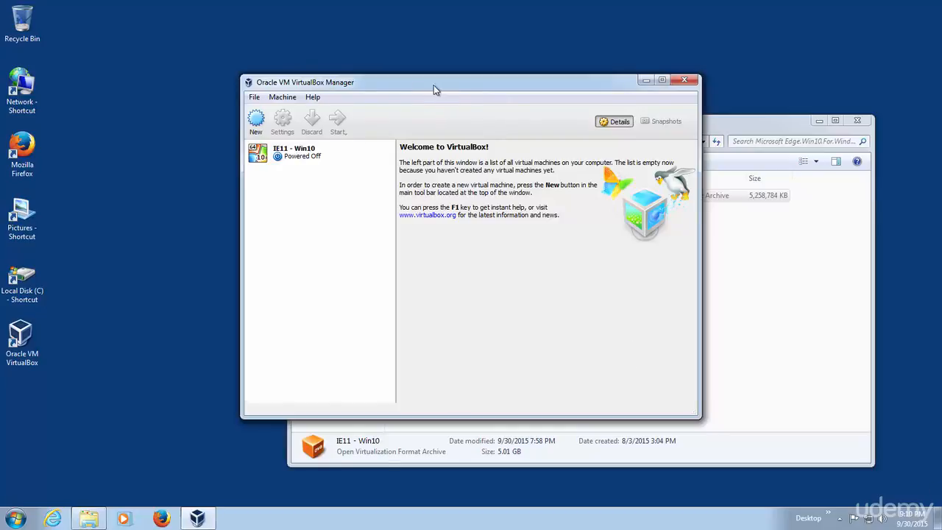
# Move the VirtualBox Manager window clear of the folder window and select the IE11 - Win10 machine to show its details.
pyautogui.moveTo(415, 89); pyautogui.dragTo(302, 60)
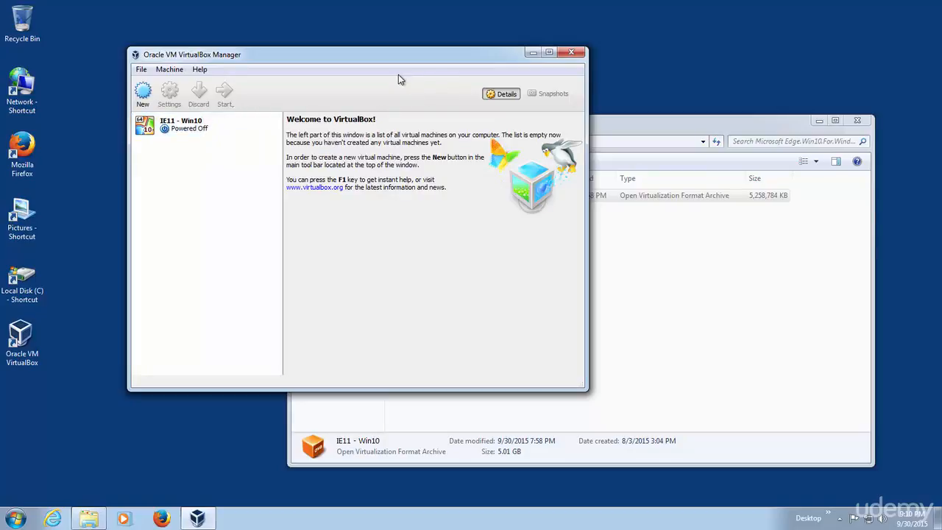
pyautogui.click(636, 132)
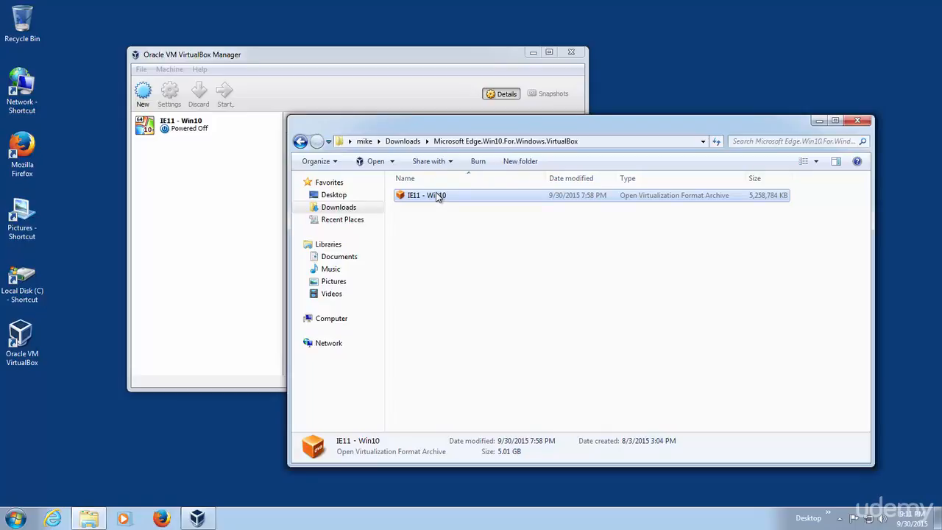
pyautogui.click(294, 79)
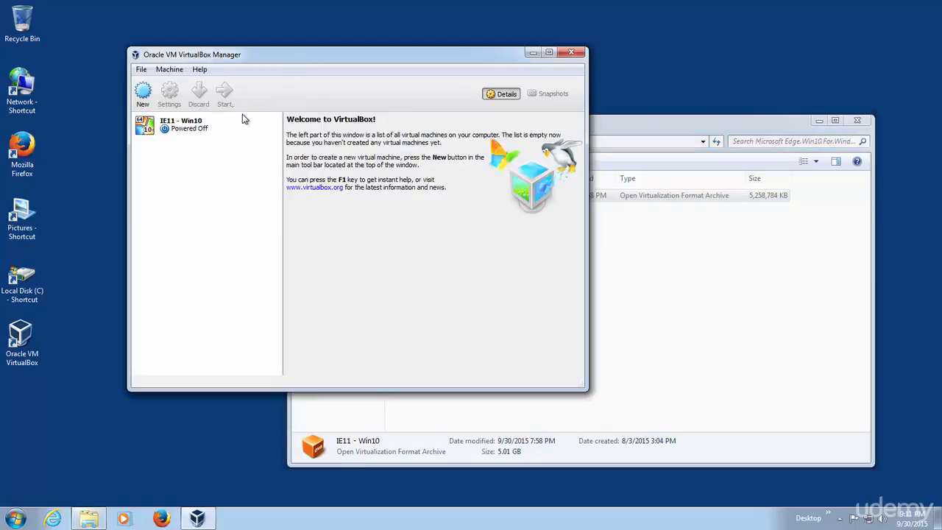
pyautogui.click(201, 128)
pyautogui.click(201, 128)
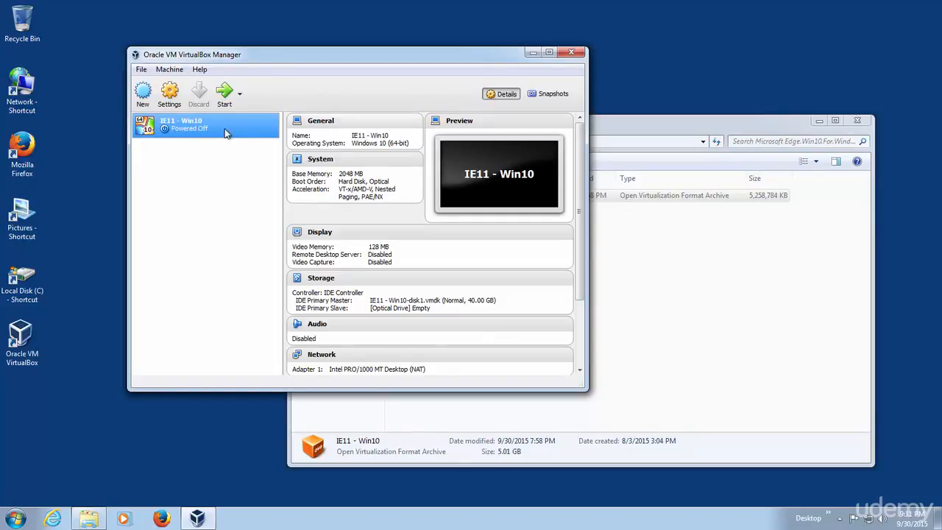
pyautogui.click(598, 131)
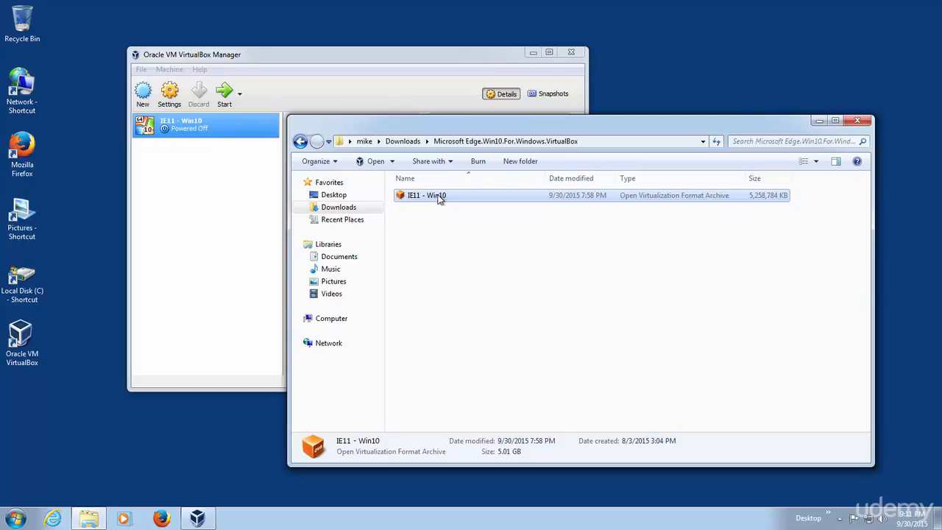
pyautogui.click(209, 172)
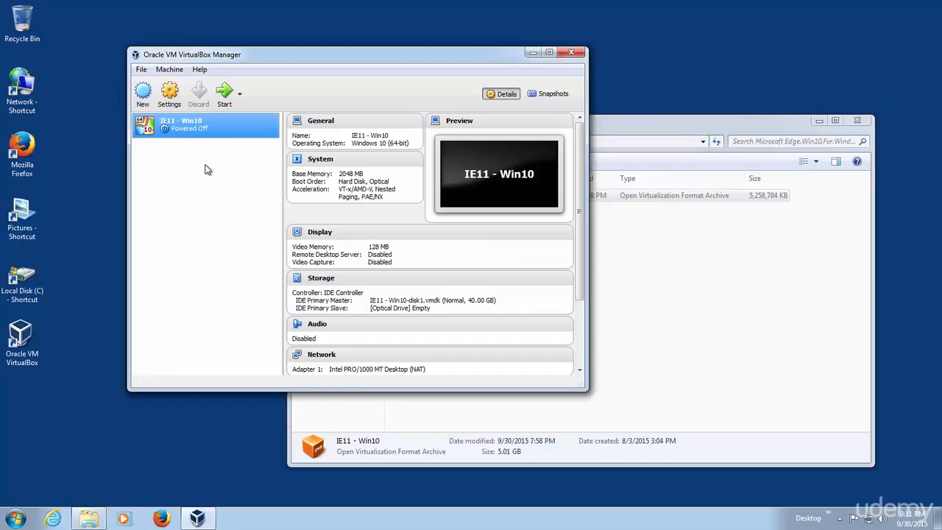
pyautogui.click(643, 119)
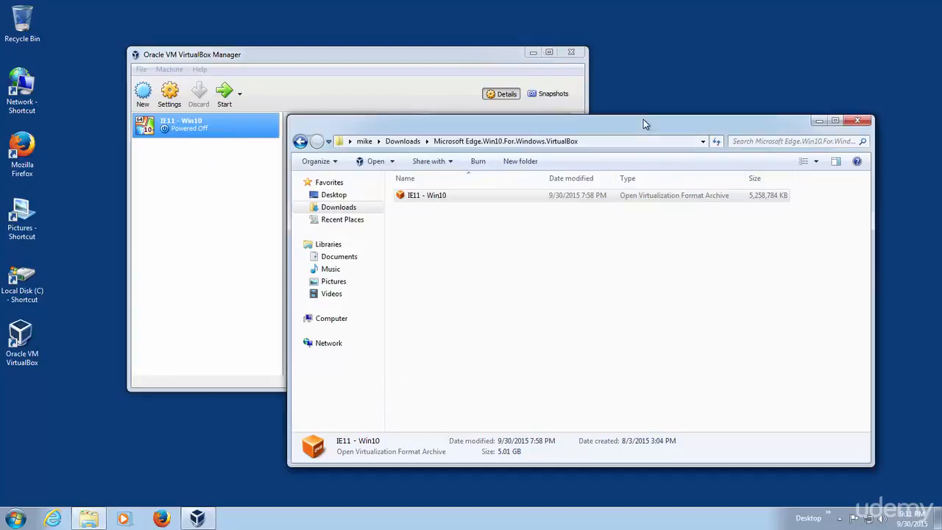
pyautogui.click(214, 163)
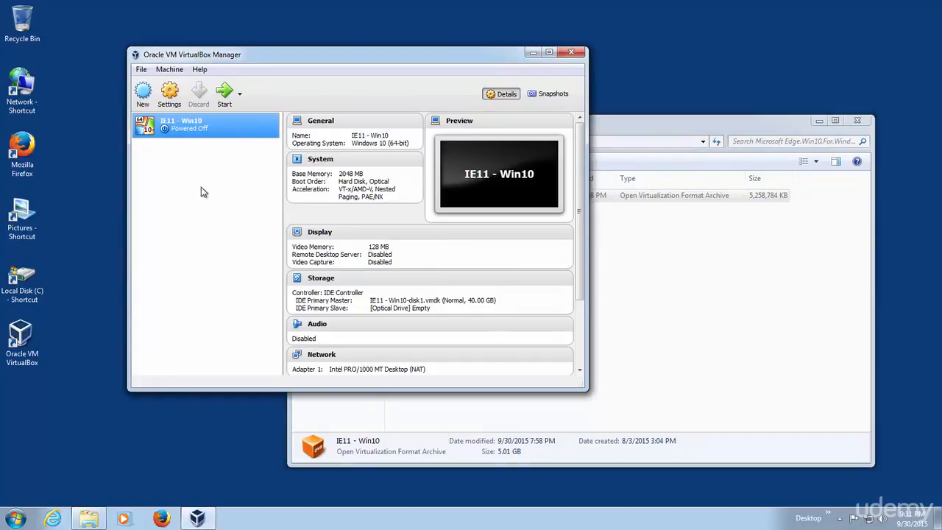
# Permanently delete the IE11 - Win10 archive file from the Microsoft Edge.Win10.For.Windows.VirtualBox folder.
pyautogui.click(654, 123)
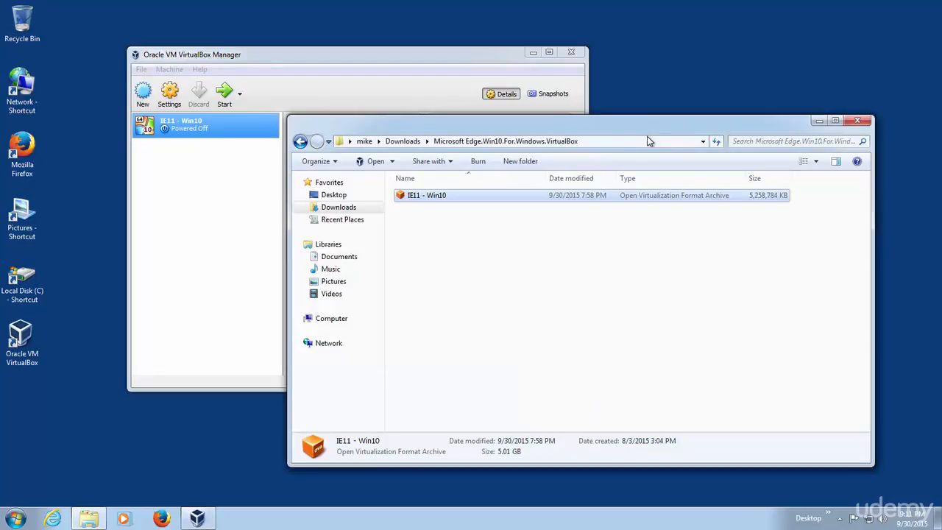
pyautogui.click(444, 196)
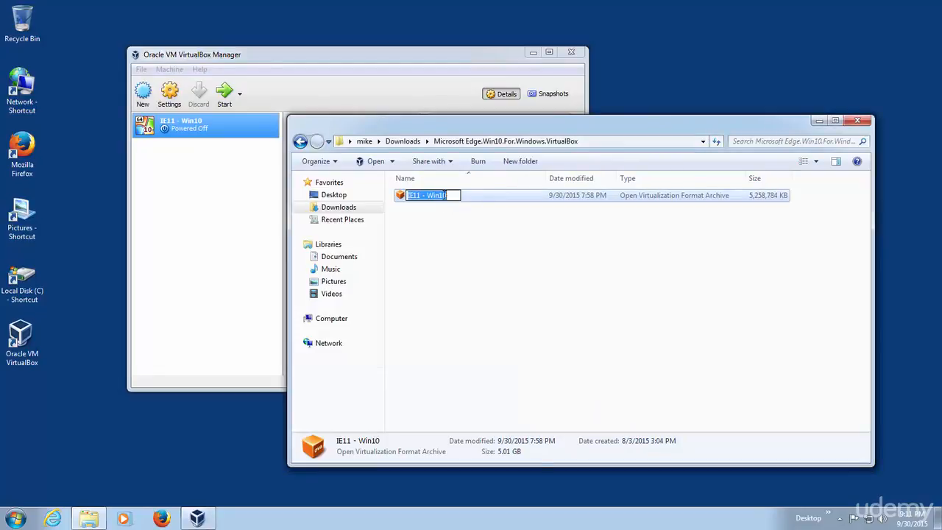
pyautogui.click(401, 197)
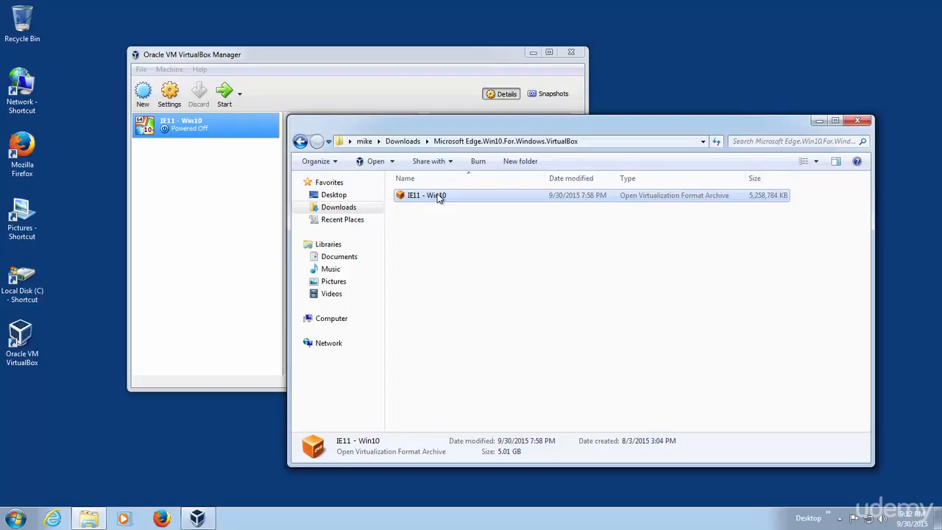
pyautogui.press('Delete')
pyautogui.click(517, 312)
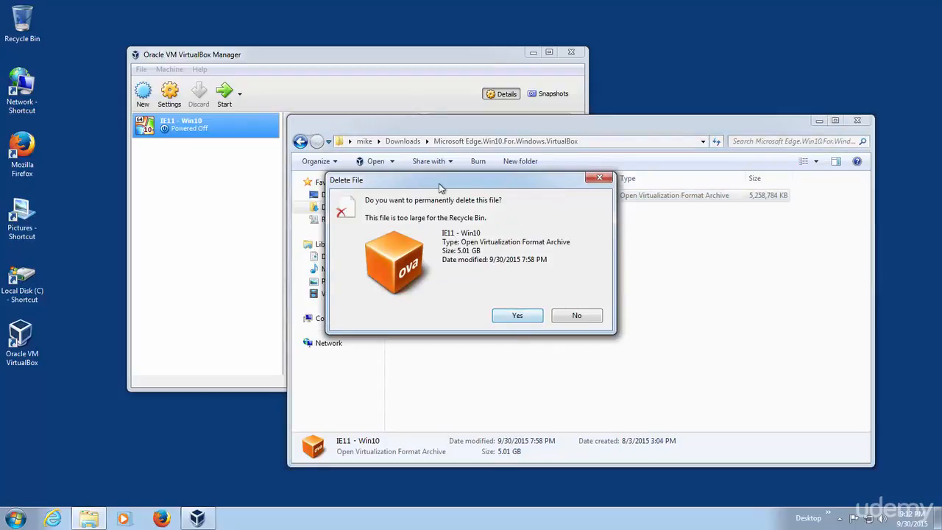
pyautogui.click(517, 322)
# Try to delete the Microsoft Edge.Win10.For.Windows.VirtualBox folder from Downloads, and close the file window.
pyautogui.click(414, 145)
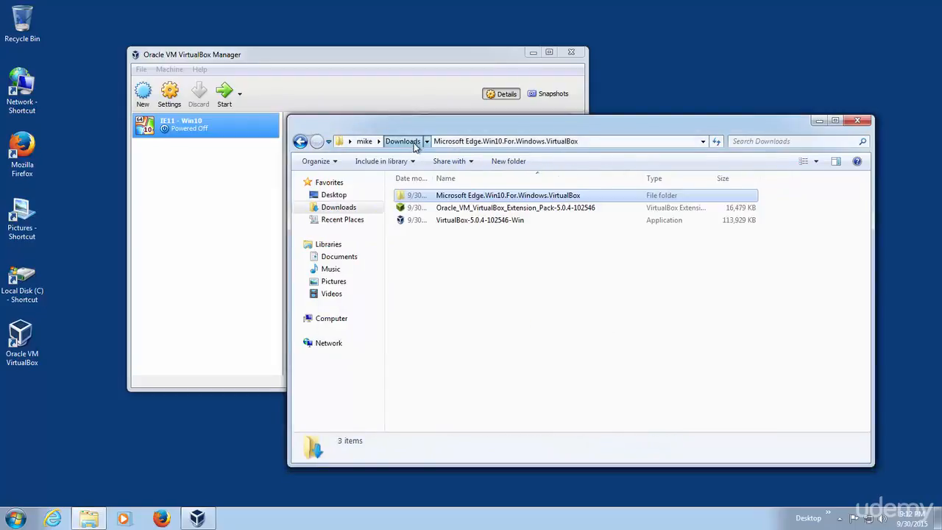
pyautogui.press('Delete')
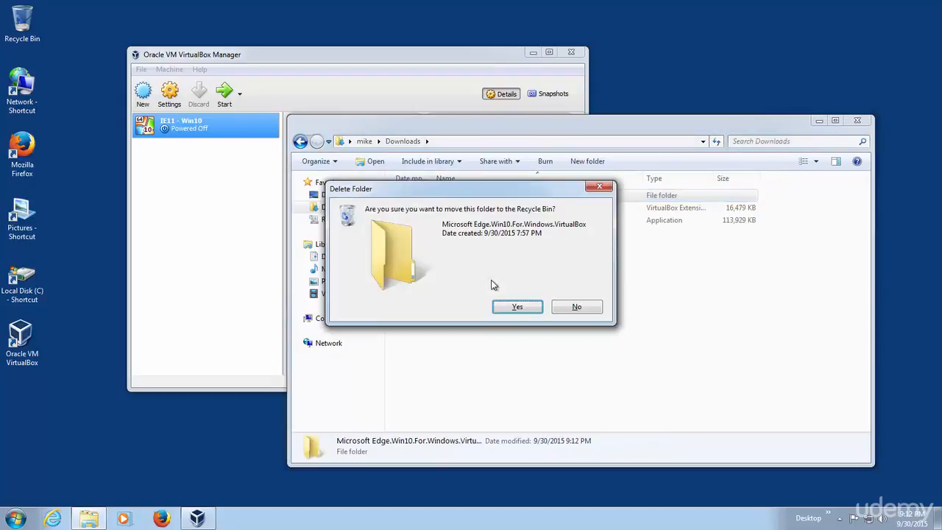
pyautogui.click(511, 312)
pyautogui.click(517, 320)
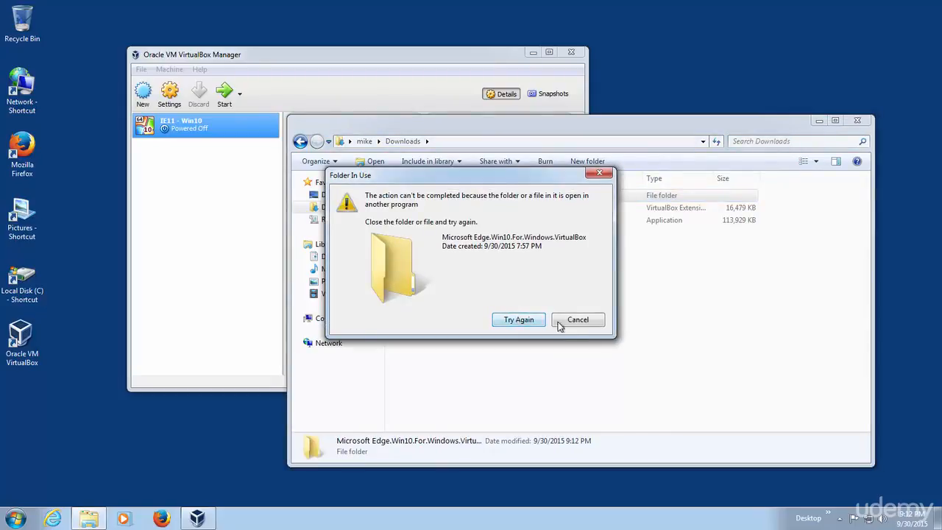
pyautogui.click(596, 321)
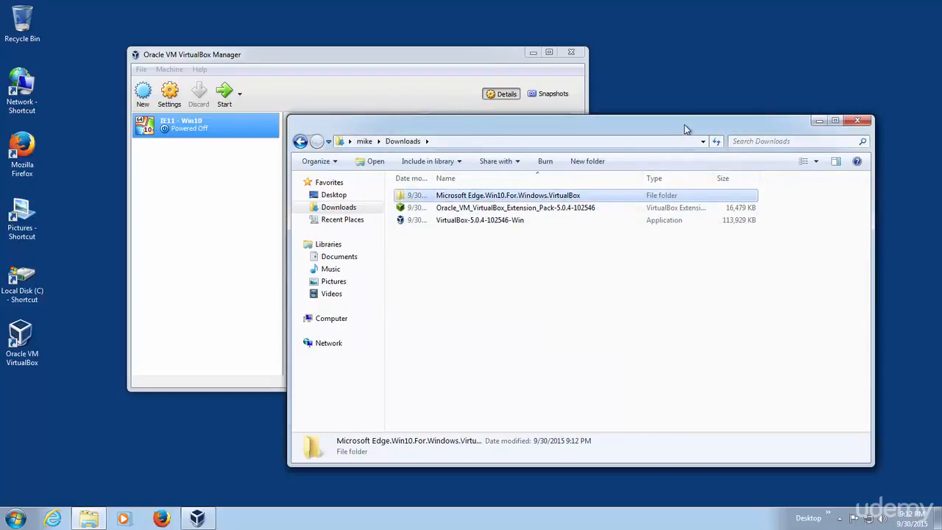
pyautogui.click(858, 121)
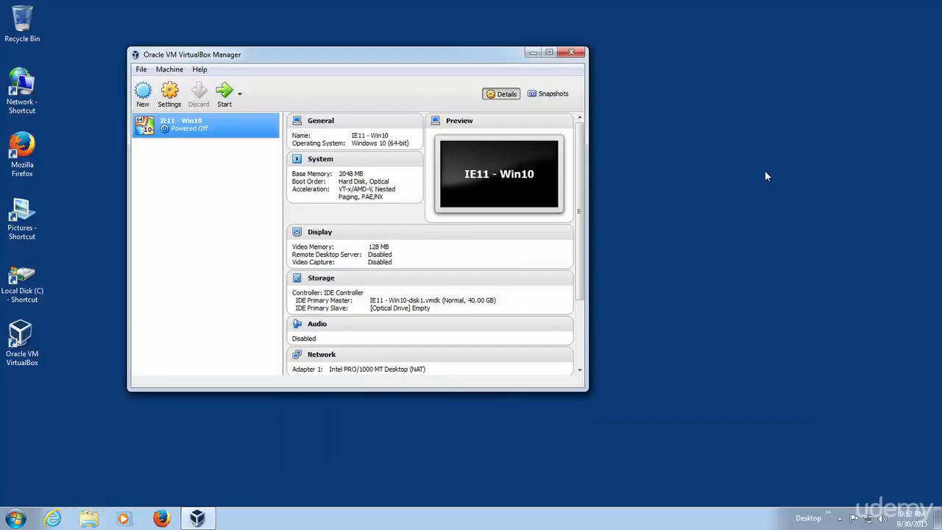